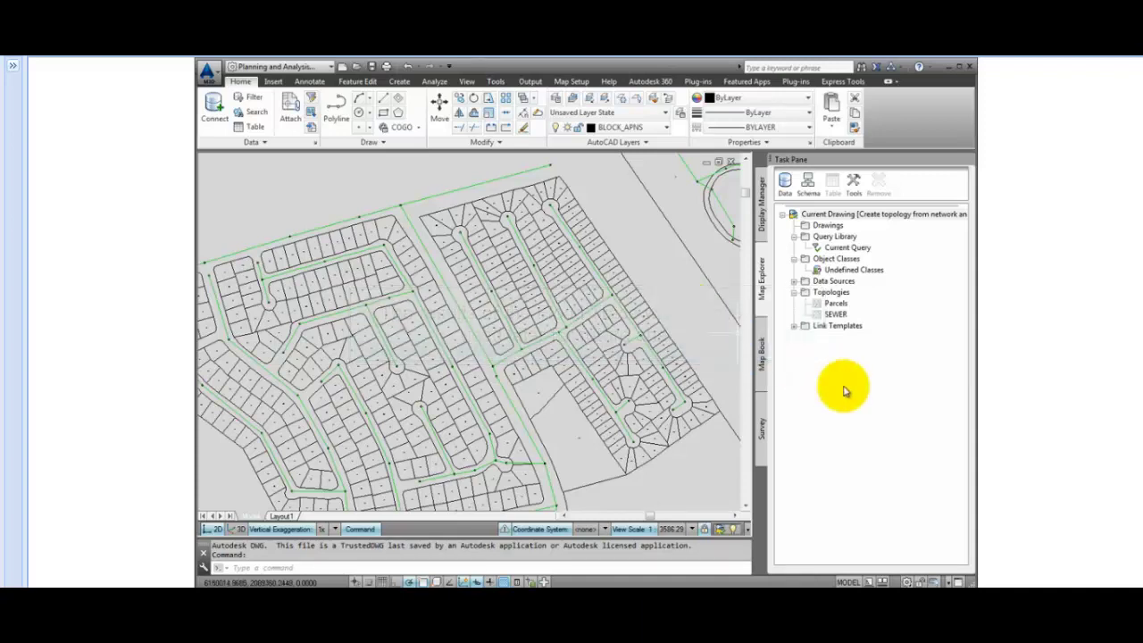
# Load the SEWER topology and accept its audit reporting it correct and complete
pyautogui.rightClick(820, 317)
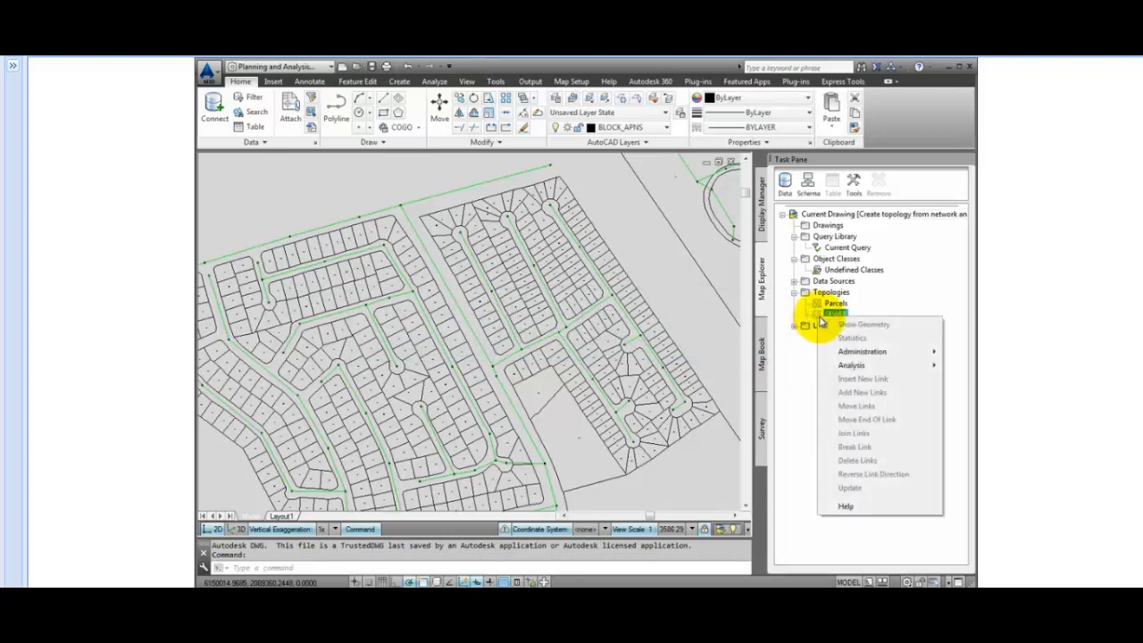
pyautogui.moveTo(862, 350)
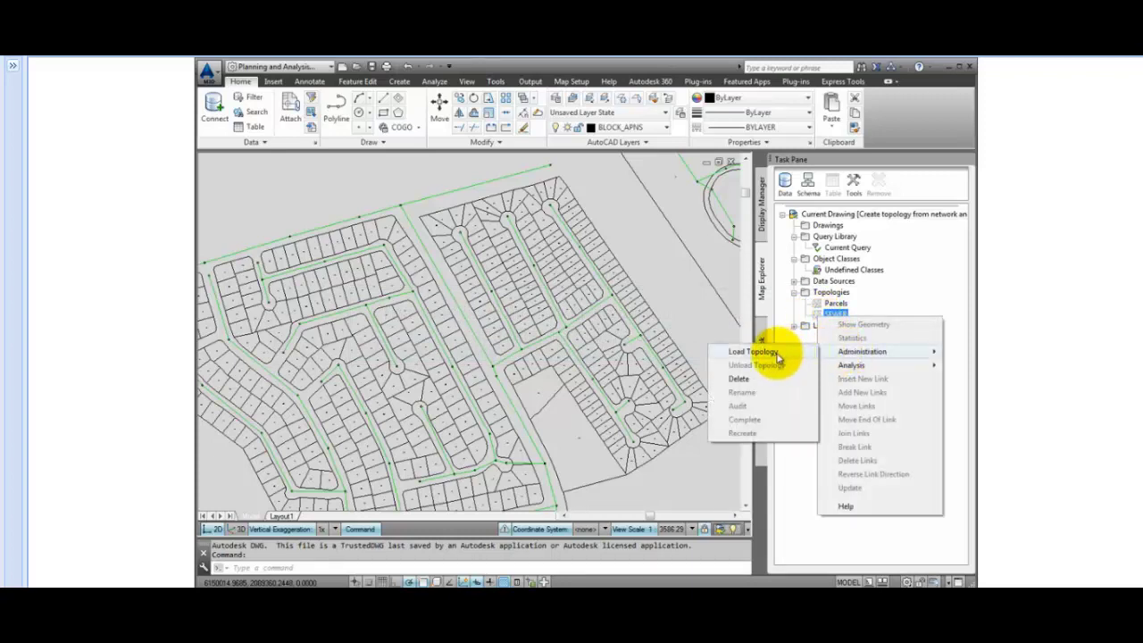
pyautogui.click(775, 353)
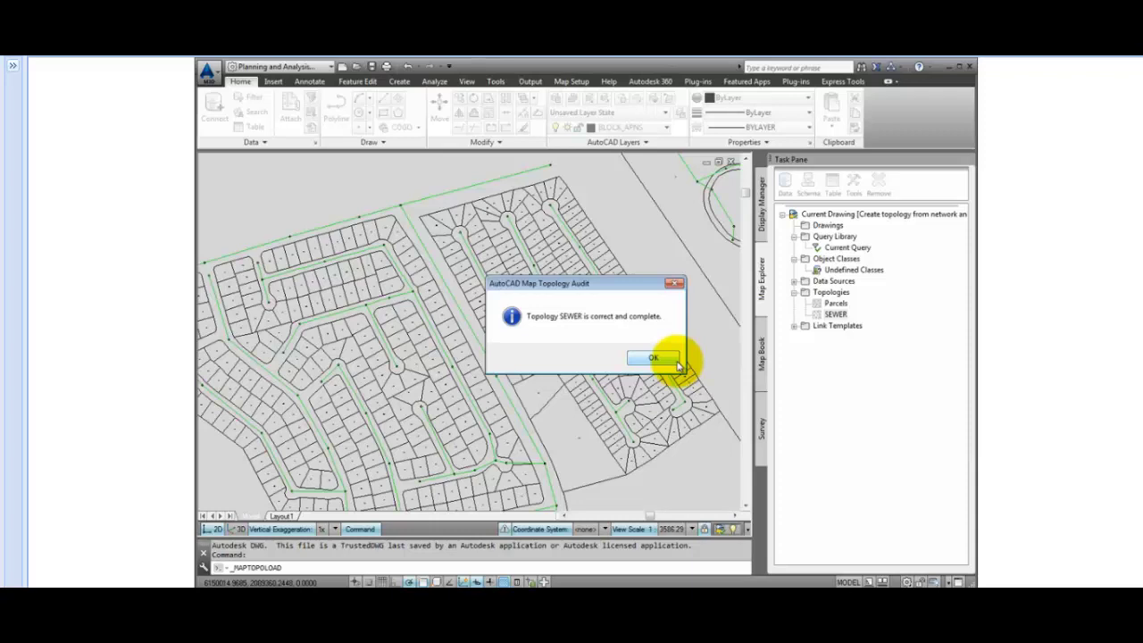
pyautogui.click(653, 359)
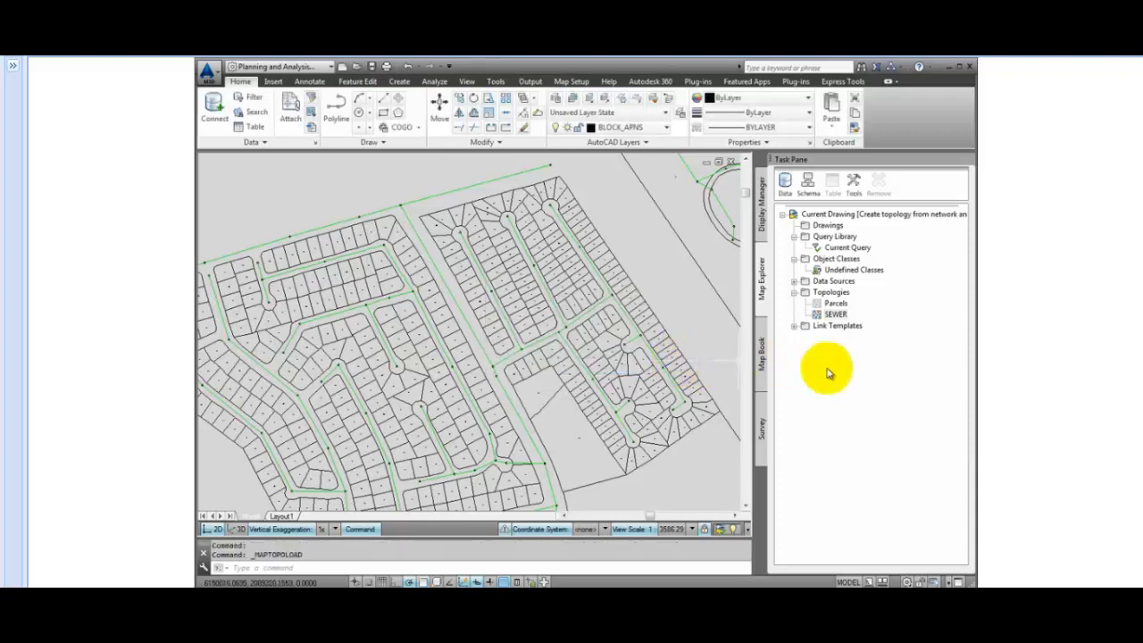
# Start a flood trace network analysis on the SEWER topology
pyautogui.rightClick(817, 317)
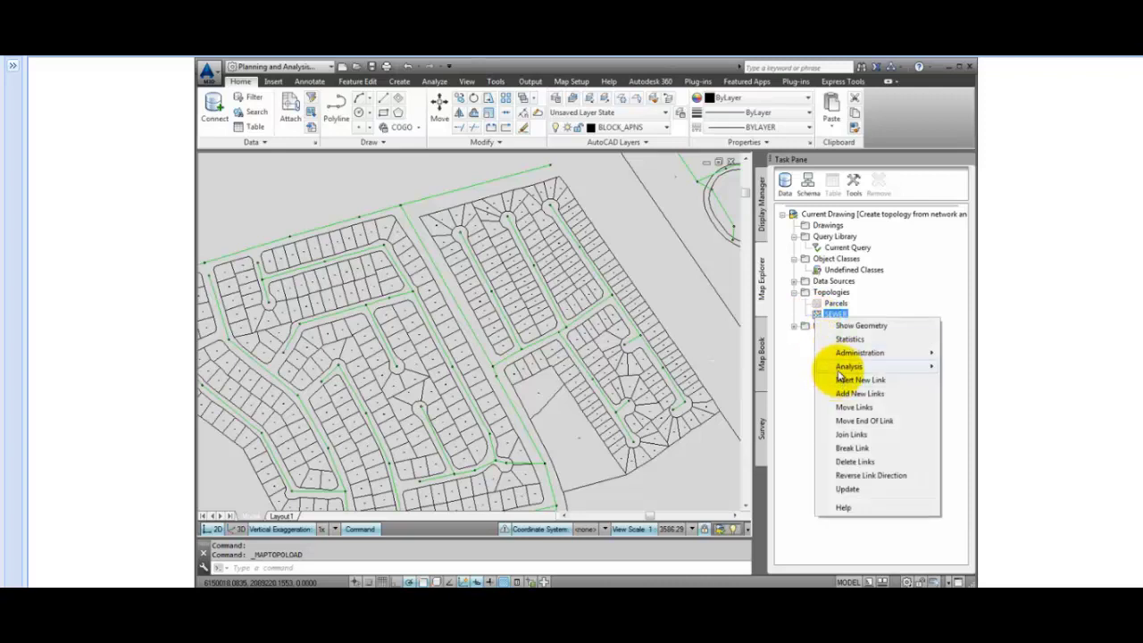
pyautogui.moveTo(851, 366)
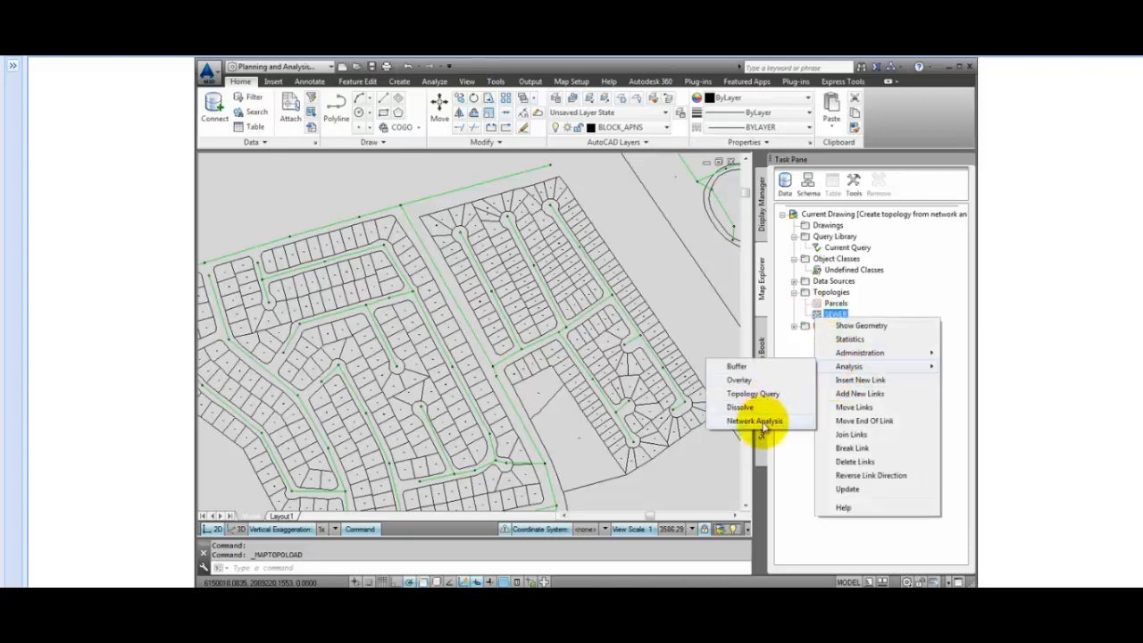
pyautogui.click(763, 421)
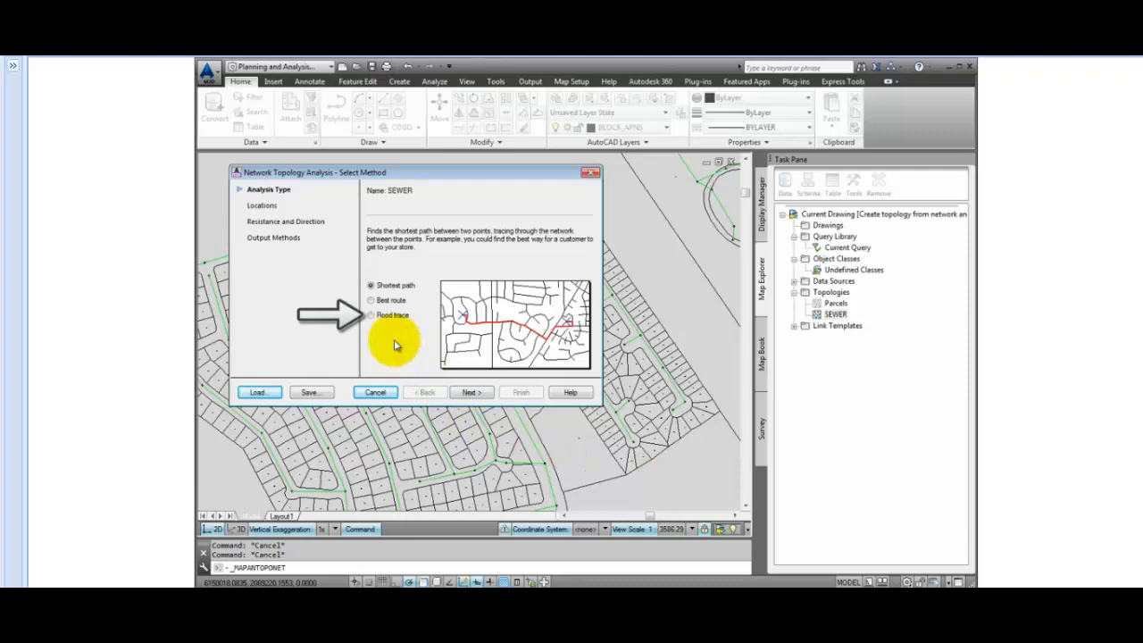
pyautogui.click(372, 317)
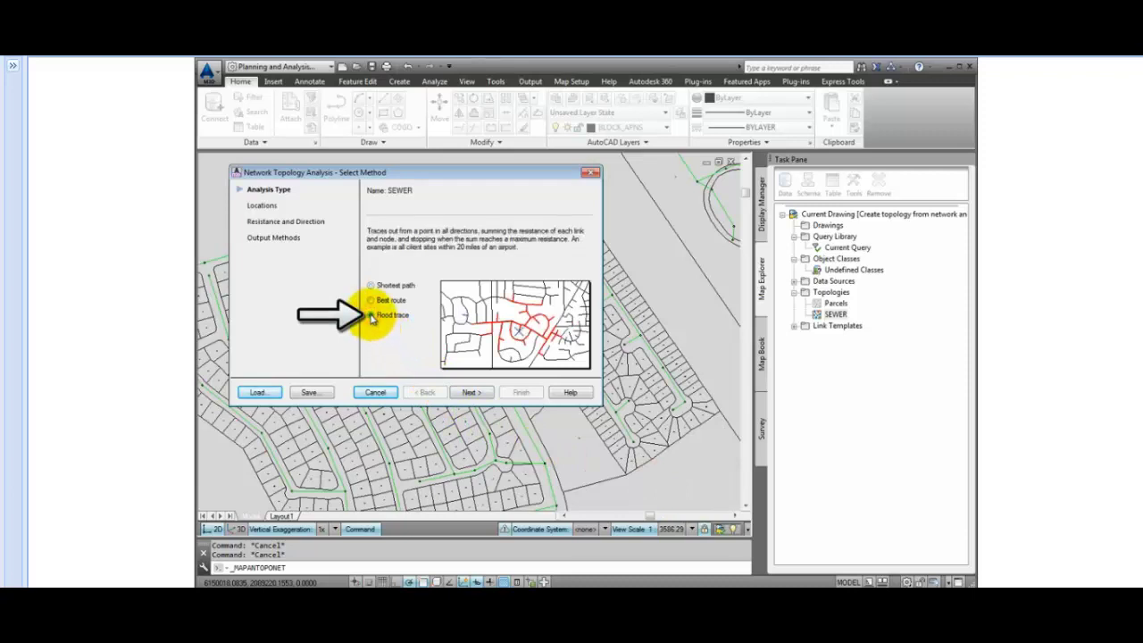
pyautogui.click(471, 393)
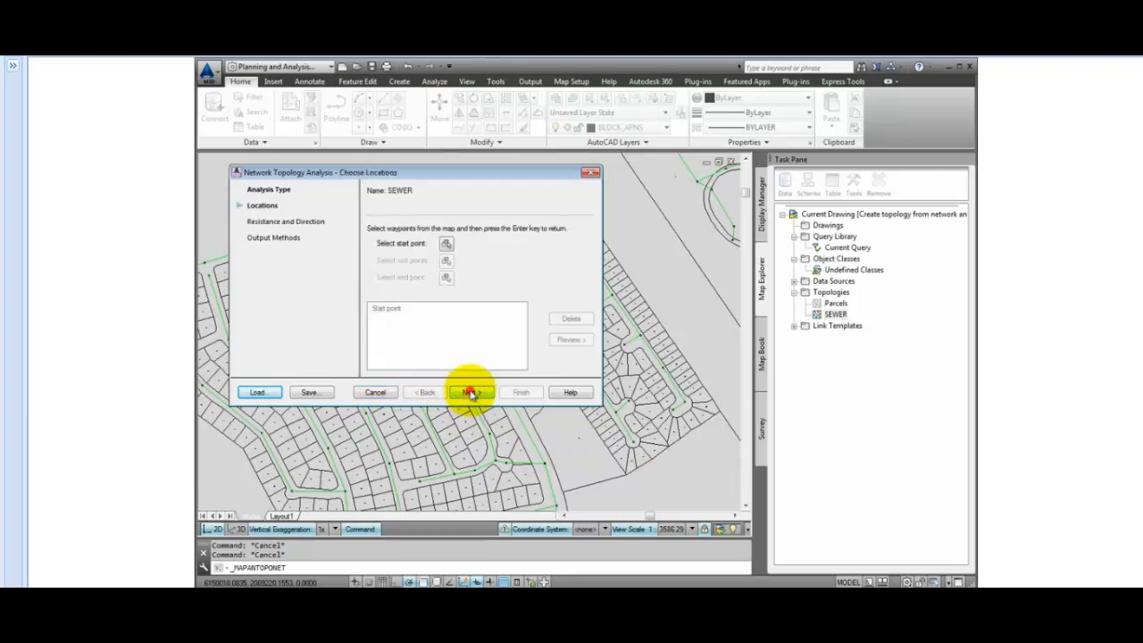
# Pick the flood trace start point near the map centre
pyautogui.click(445, 244)
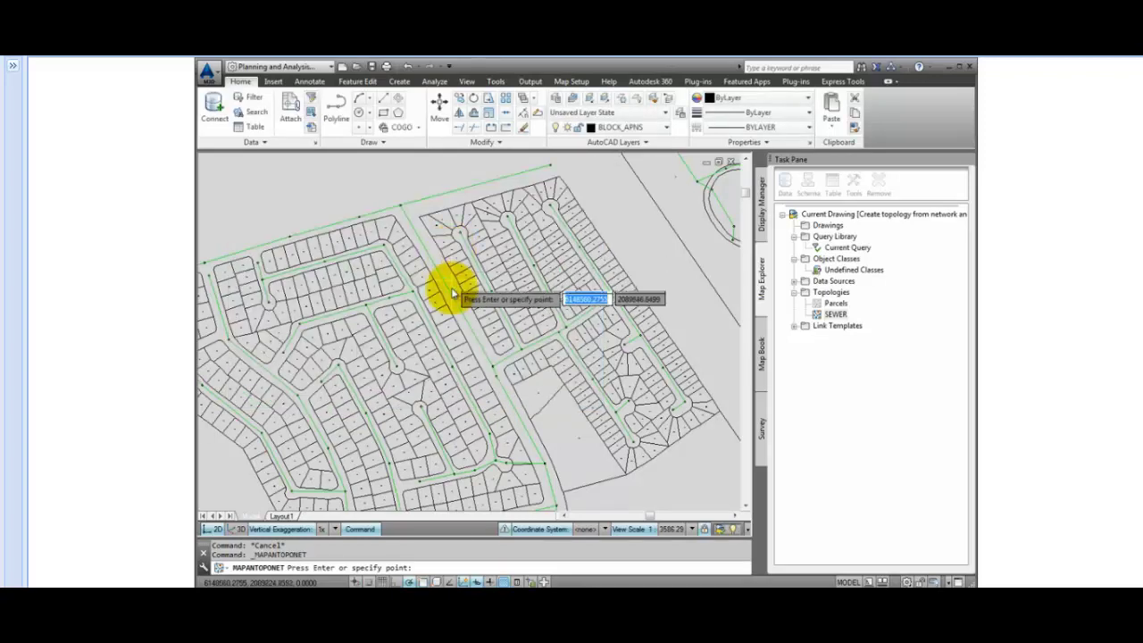
pyautogui.click(492, 371)
pyautogui.press('Return')
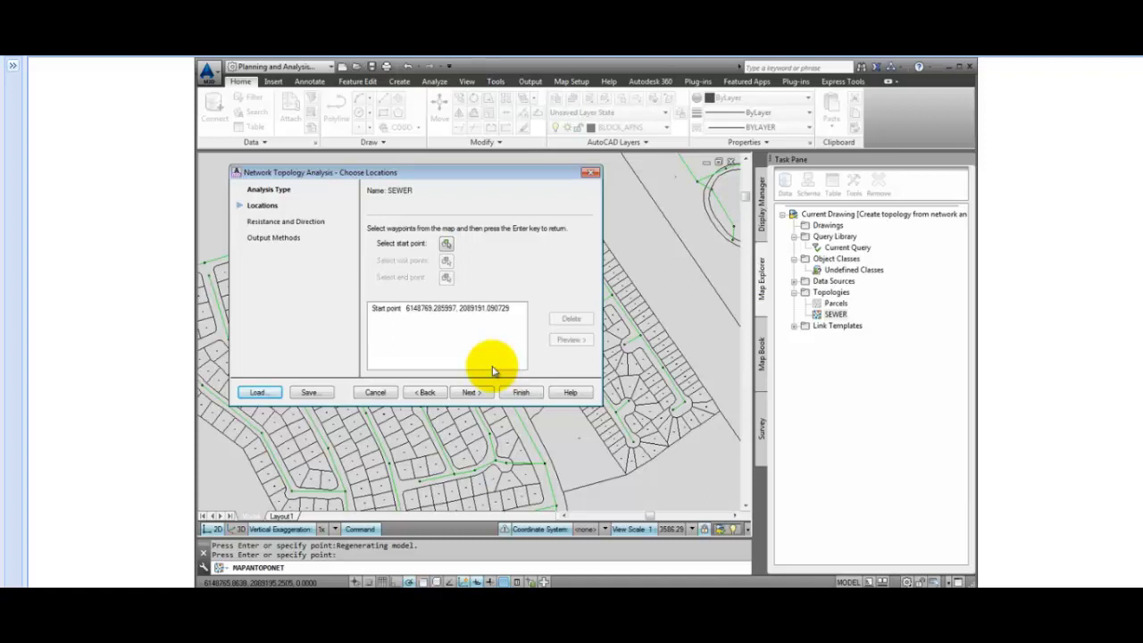
pyautogui.click(478, 392)
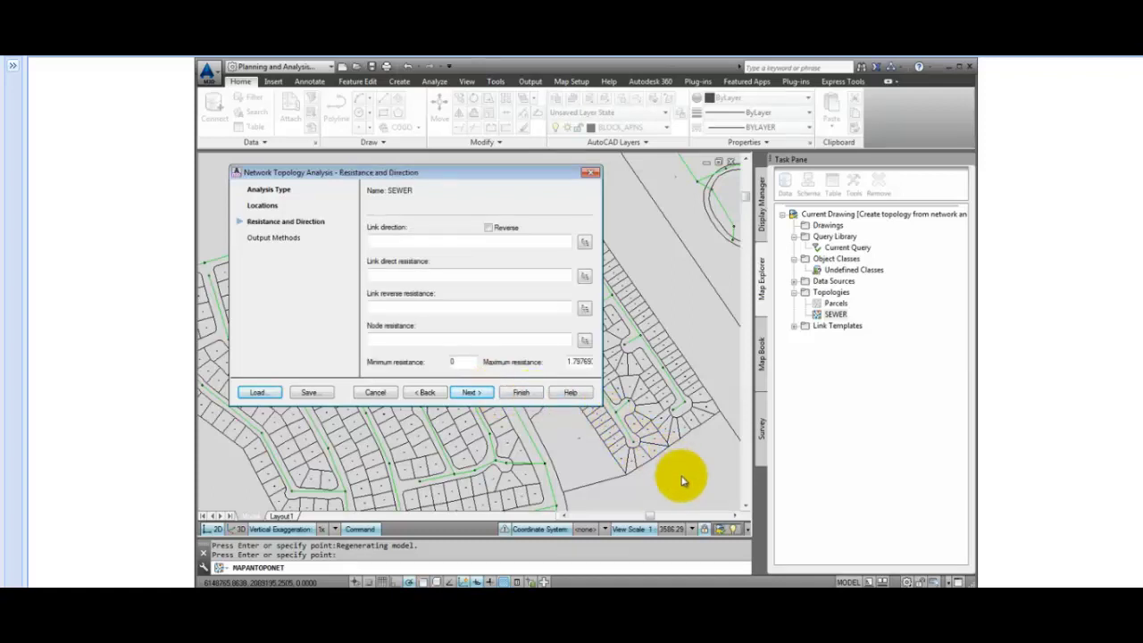
# Reverse the link direction to trace upstream, with maximum resistance 10000
pyautogui.click(488, 229)
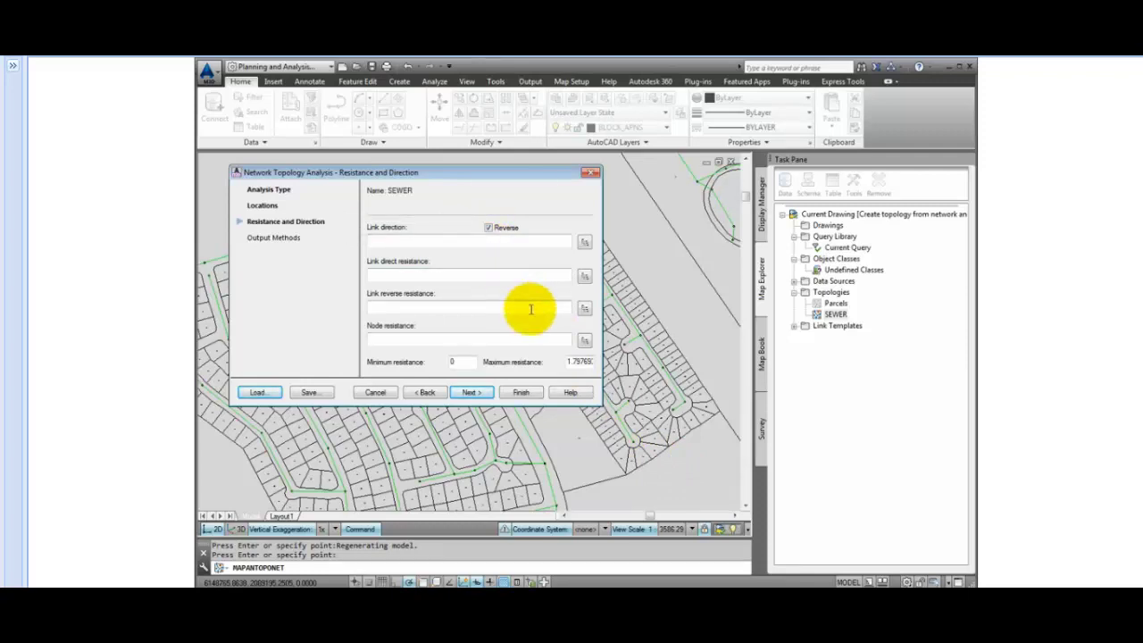
pyautogui.doubleClick(568, 361)
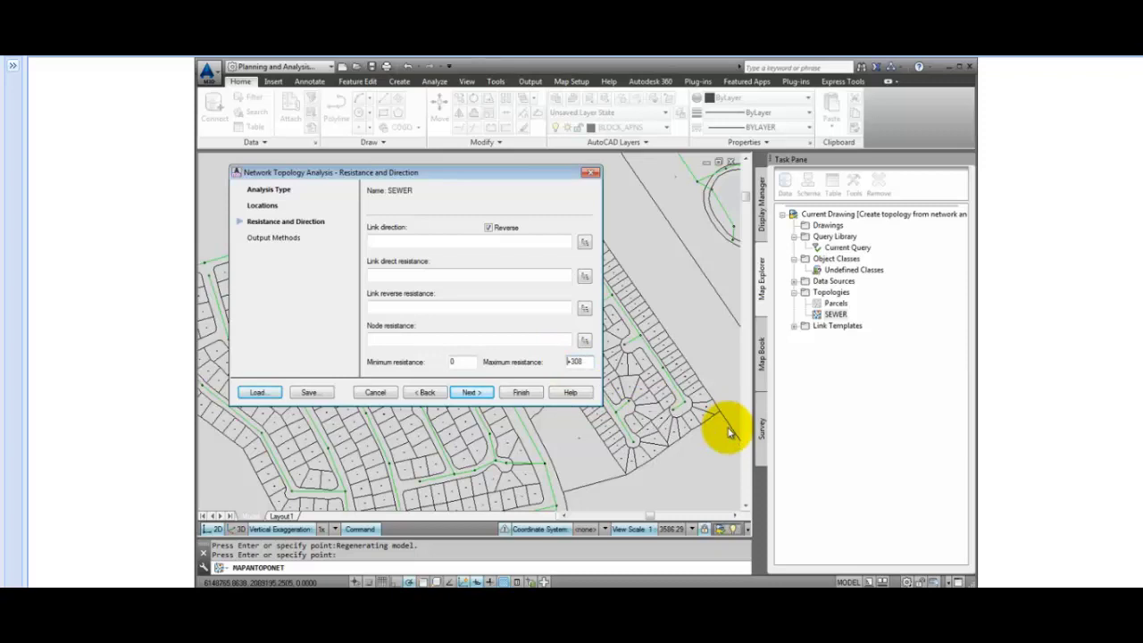
pyautogui.press('BackSpace')
pyautogui.write('10')
pyautogui.write('000')
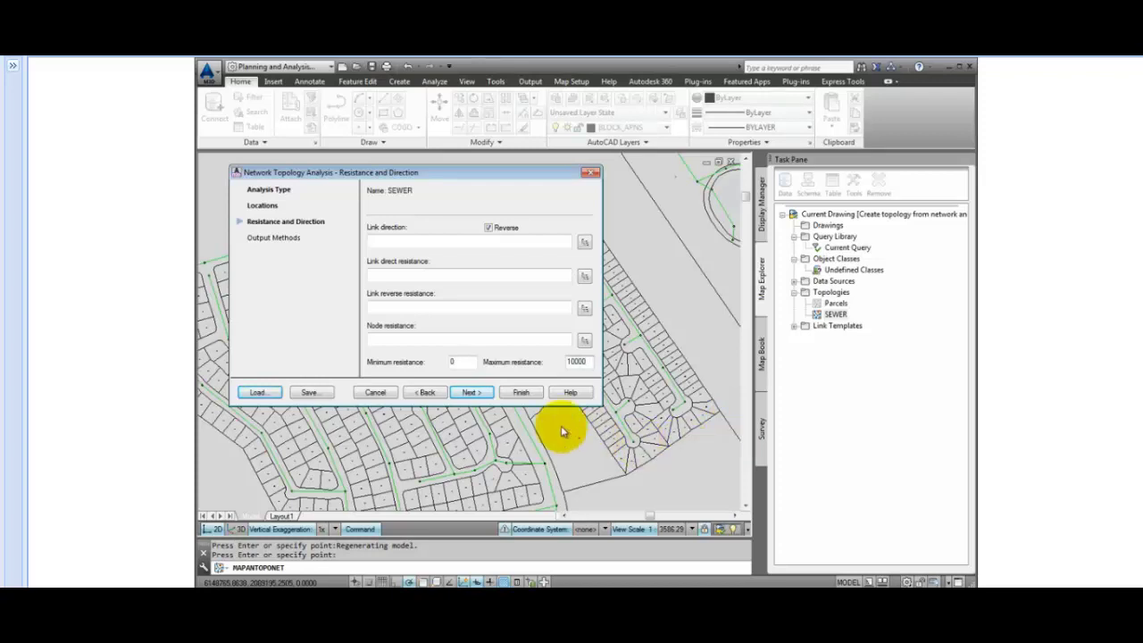
pyautogui.click(483, 399)
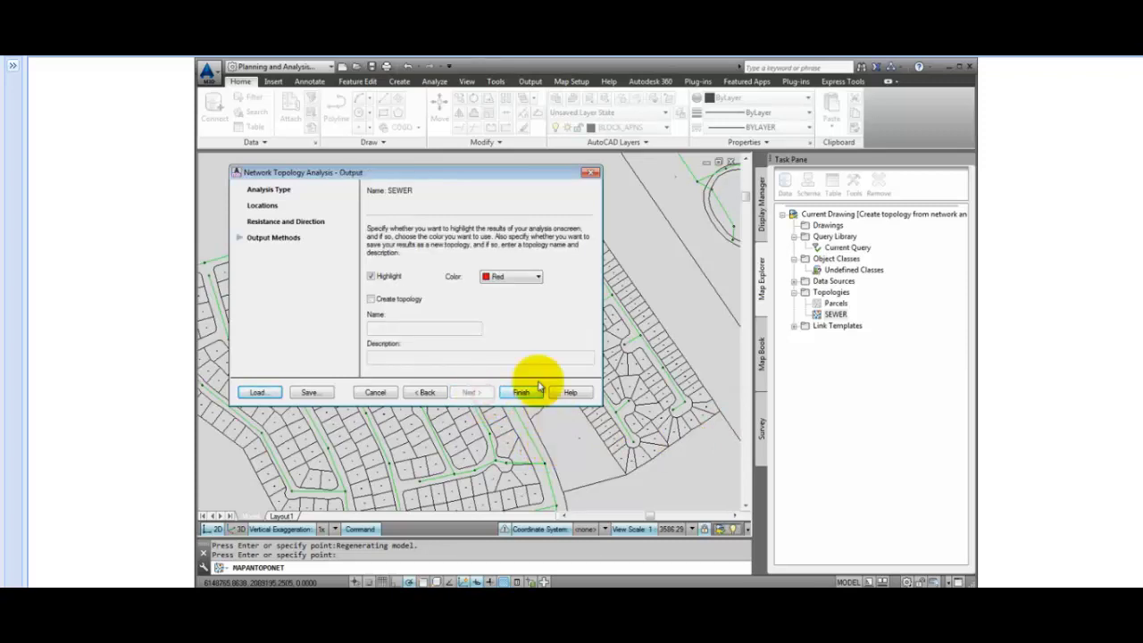
# Save the trace results as a new topology named 'Upstream' and run the trace
pyautogui.click(371, 298)
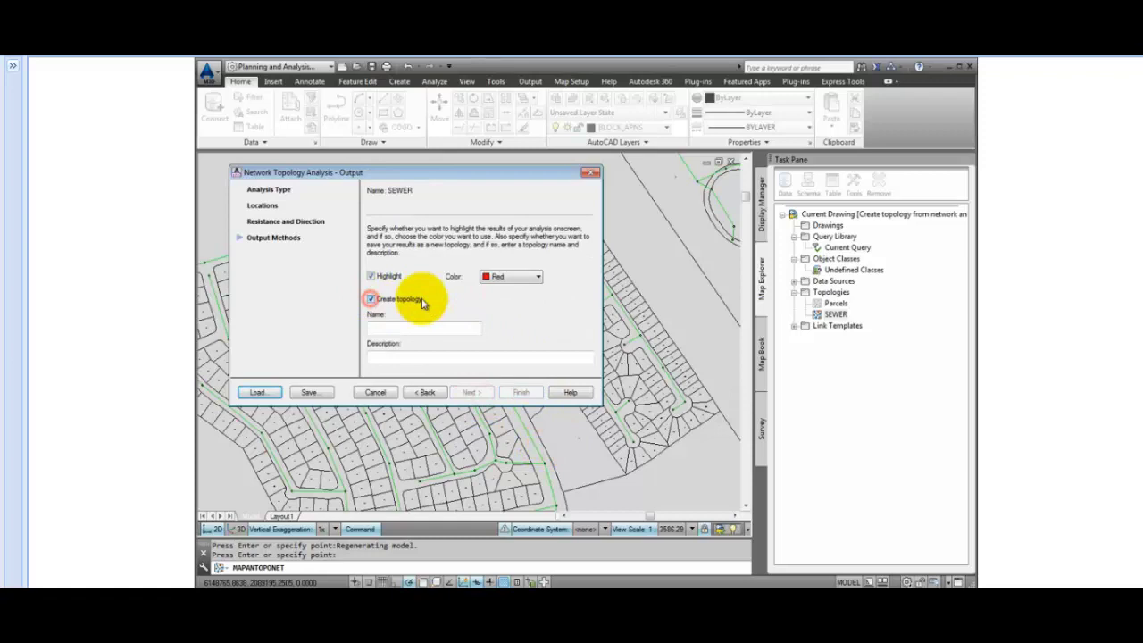
pyautogui.click(432, 327)
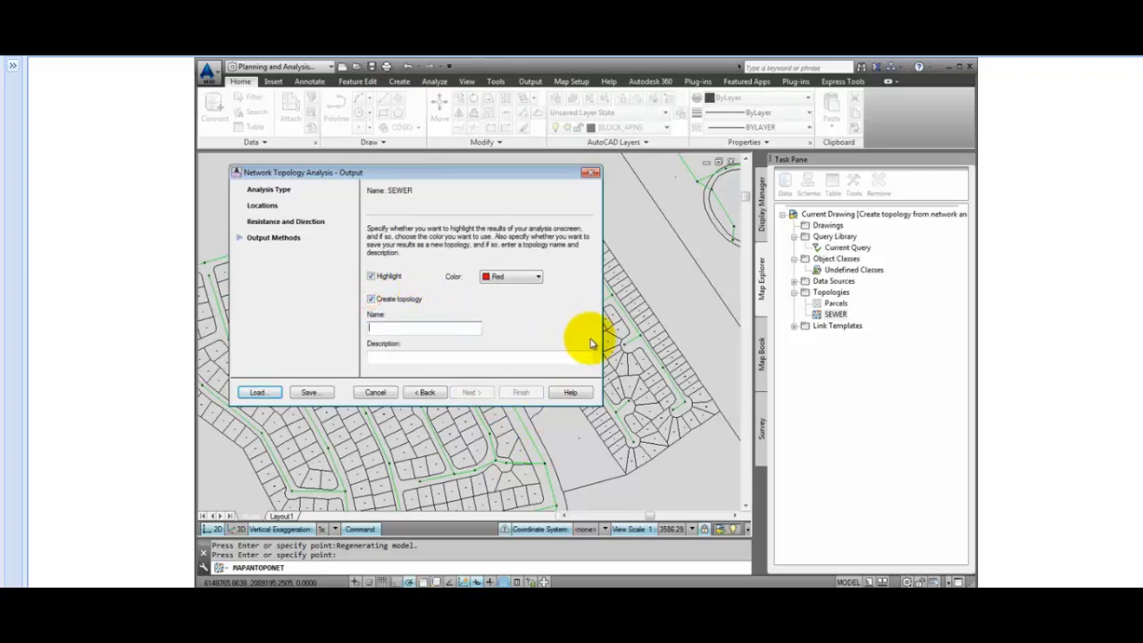
pyautogui.write('Upstr')
pyautogui.write('eam')
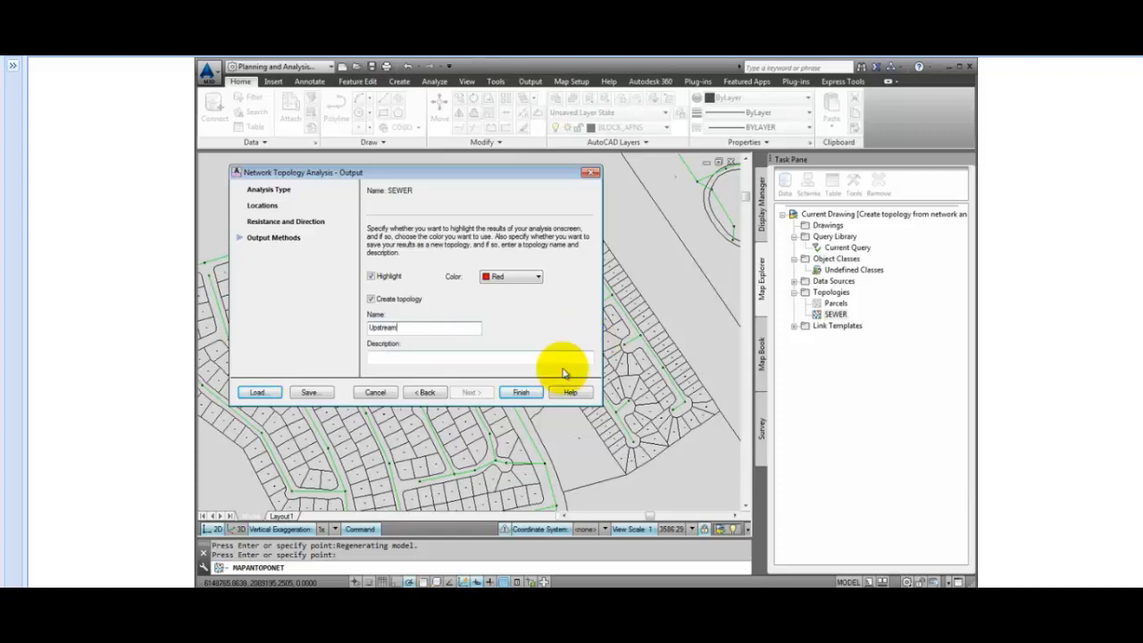
pyautogui.click(523, 392)
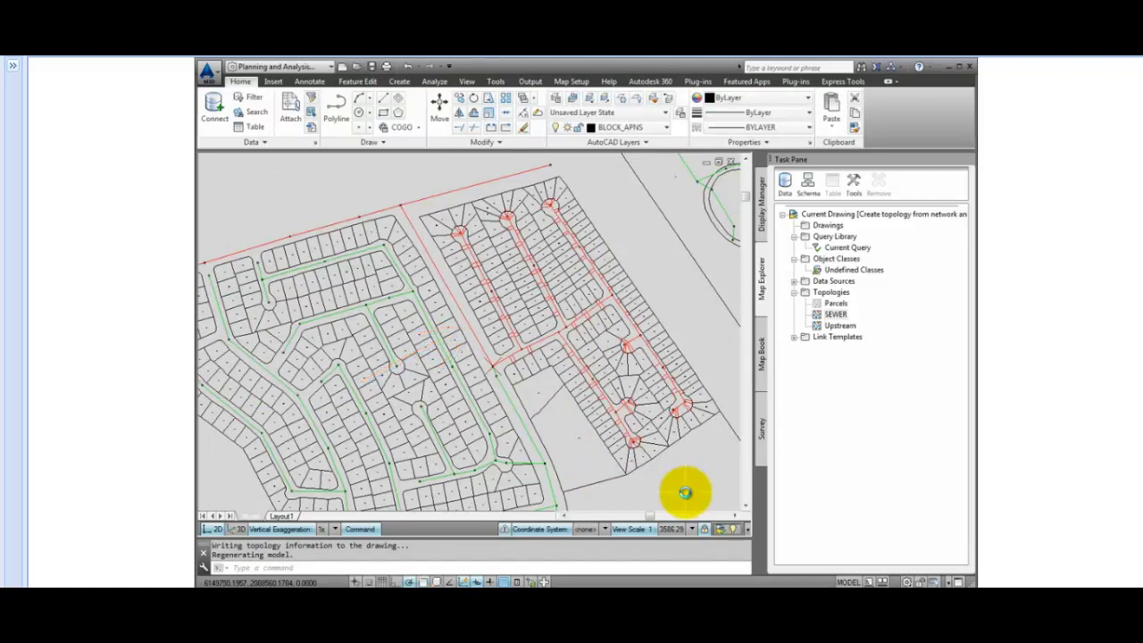
# Zoom and pan to inspect the red upstream lines across subdivisions and the northern trunk sewer
pyautogui.scroll(-2, 678, 470)
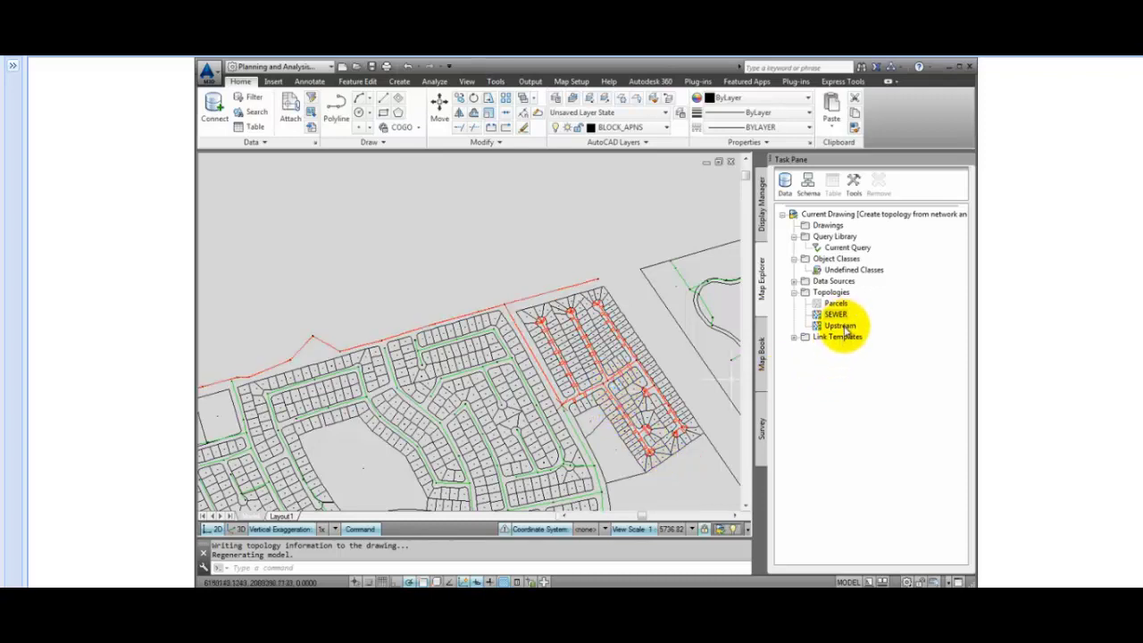
pyautogui.scroll(2, 576, 351)
pyautogui.scroll(2, 576, 351)
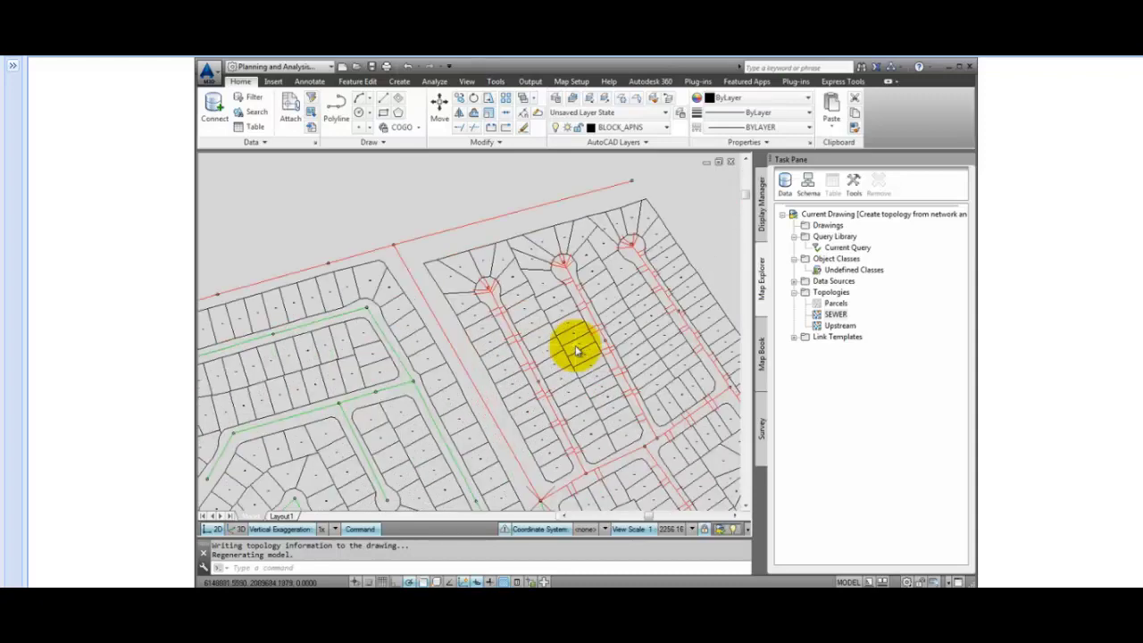
pyautogui.moveTo(574, 345); pyautogui.dragTo(369, 230, button='middle')
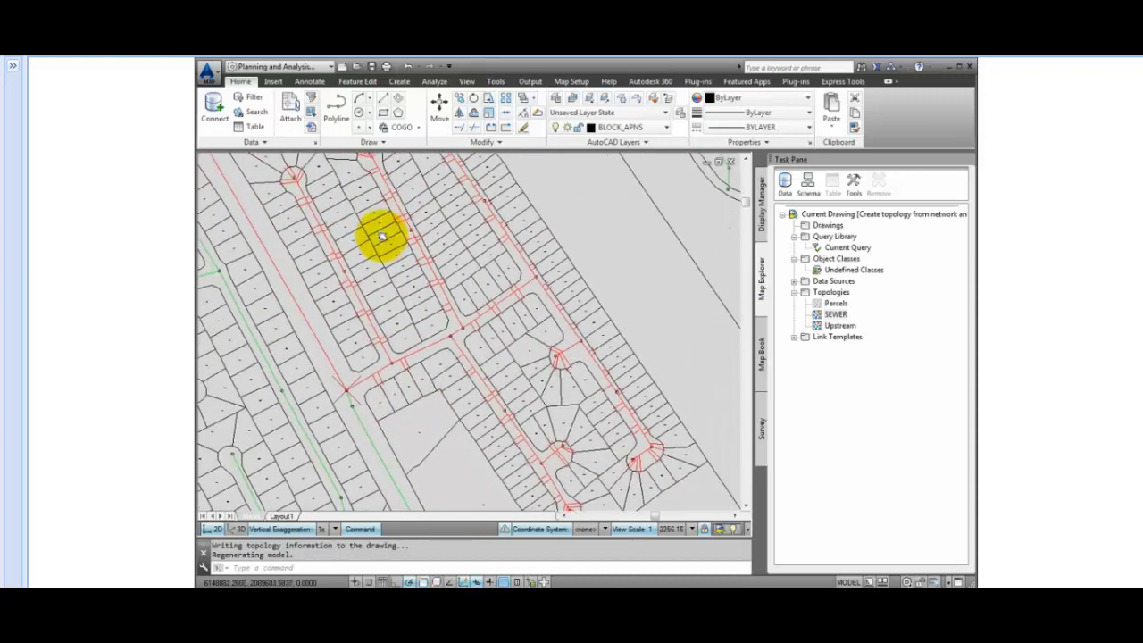
pyautogui.scroll(-2, 378, 235)
pyautogui.scroll(-2, 294, 240)
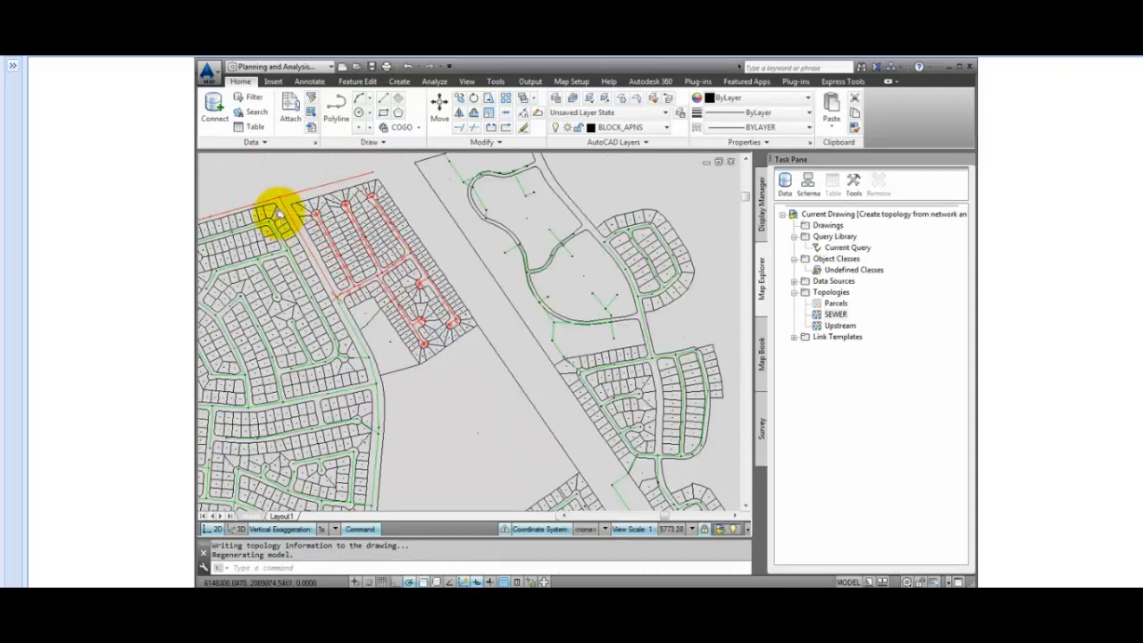
pyautogui.scroll(-2, 281, 217)
pyautogui.moveTo(255, 200); pyautogui.dragTo(695, 204, button='middle')
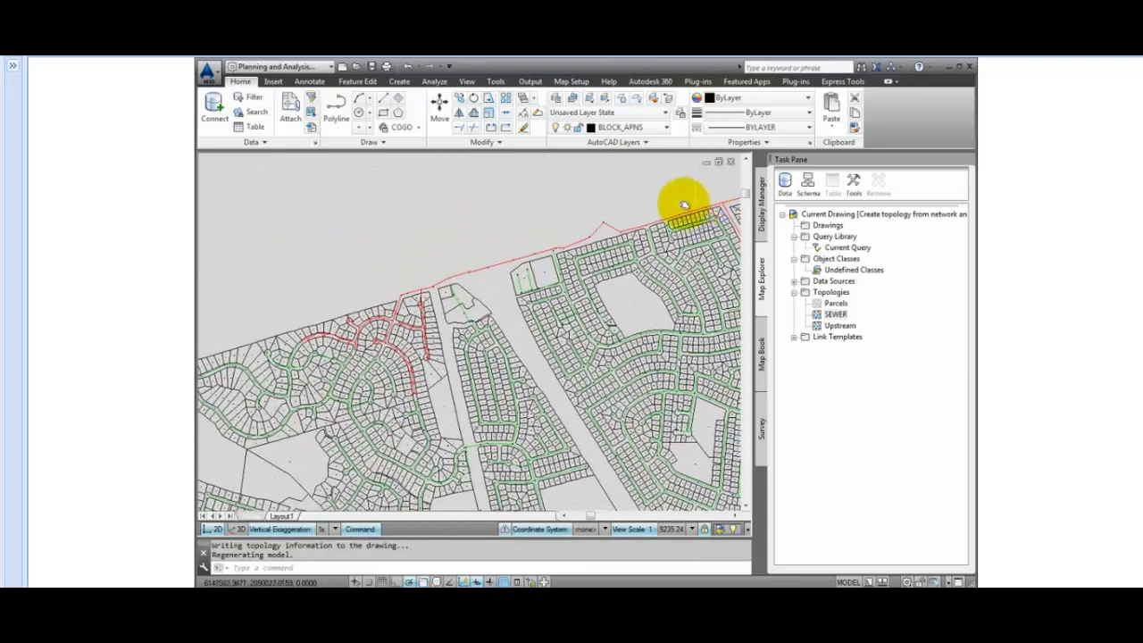
pyautogui.scroll(2, 341, 304)
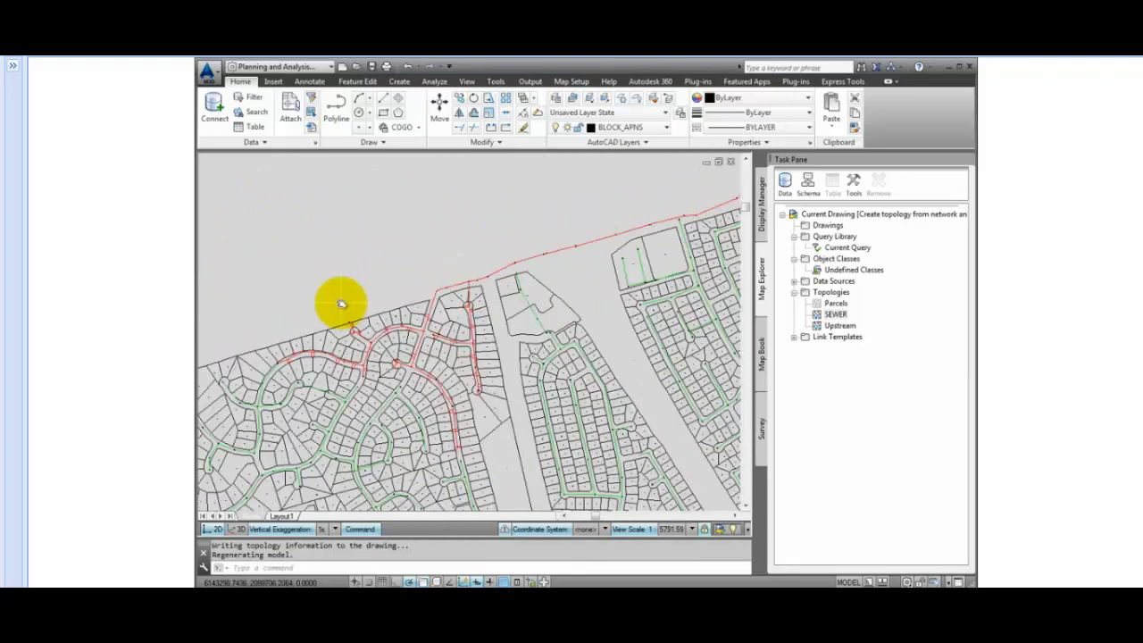
pyautogui.scroll(2, 340, 302)
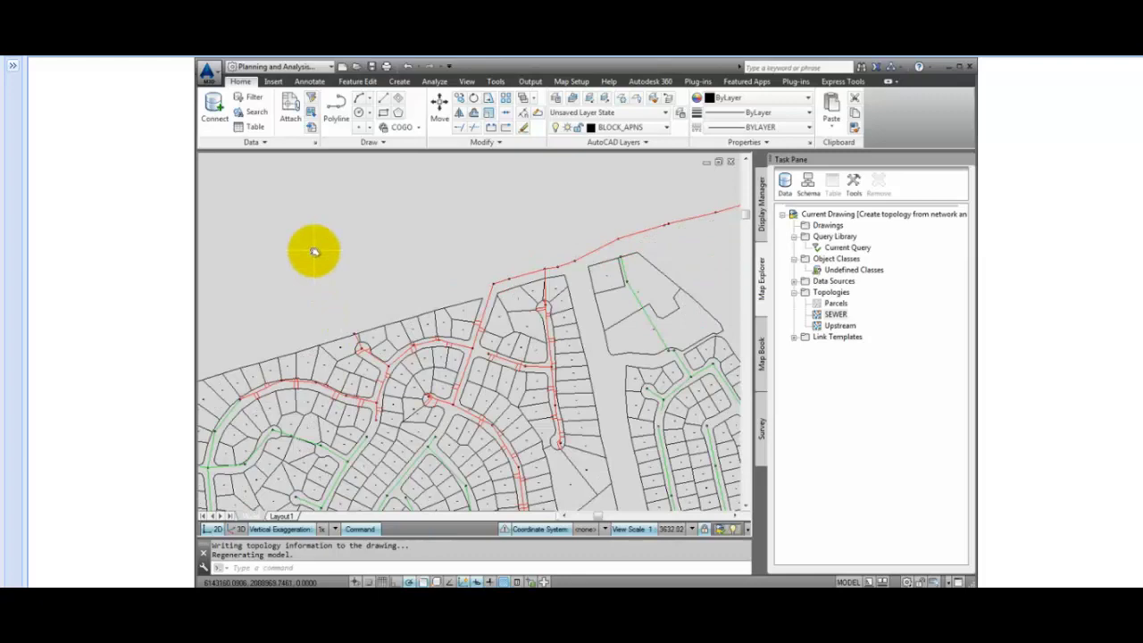
pyautogui.scroll(-2, 385, 245)
pyautogui.scroll(-1, 389, 241)
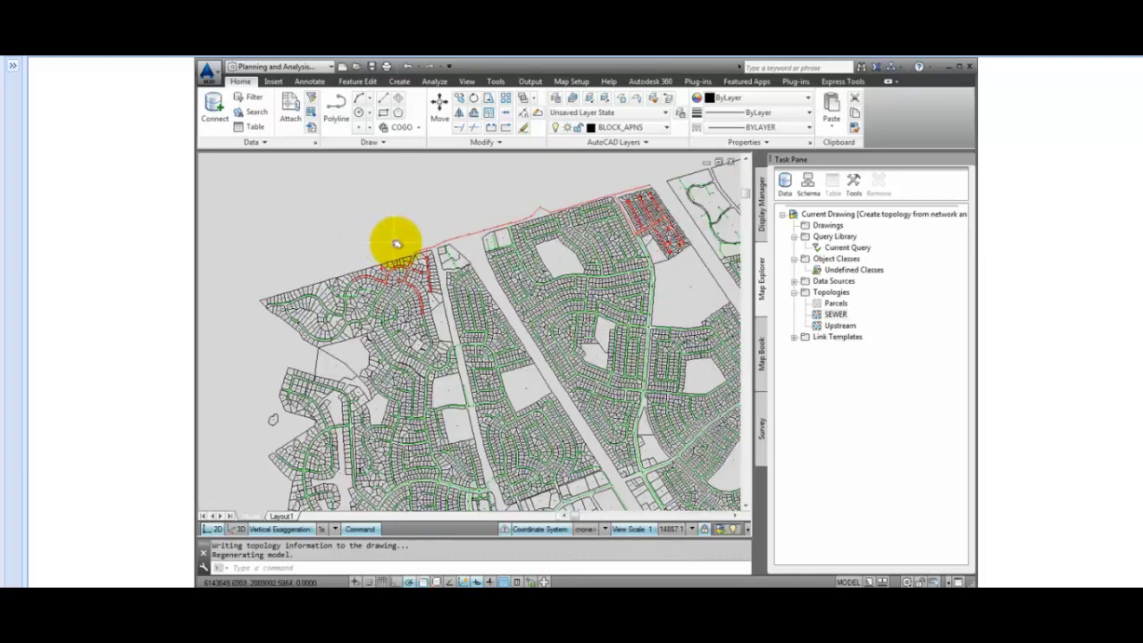